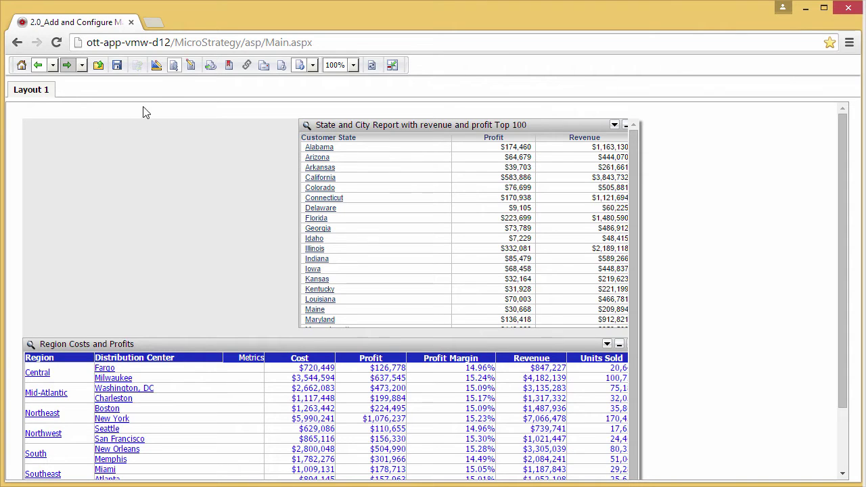
Switch the dashboard to design mode and insert a new empty grid in the top-left area
{"action": "left_click", "coordinate": [156, 67]}
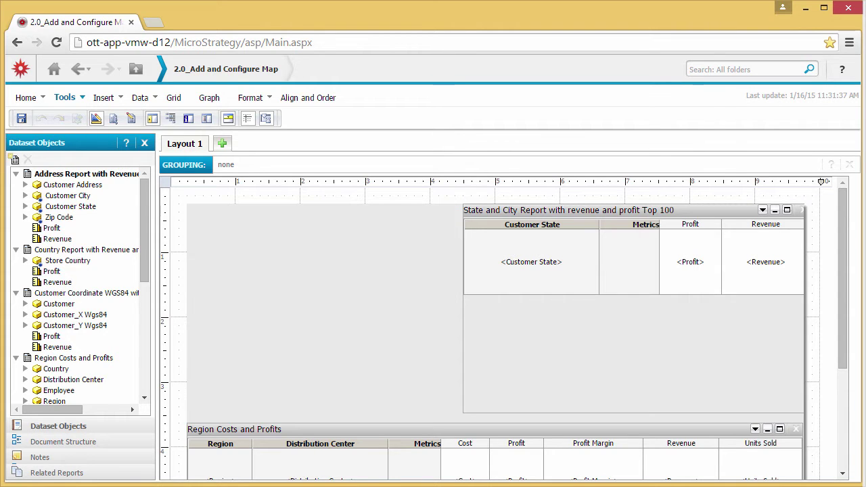
{"action": "left_click", "coordinate": [120, 98]}
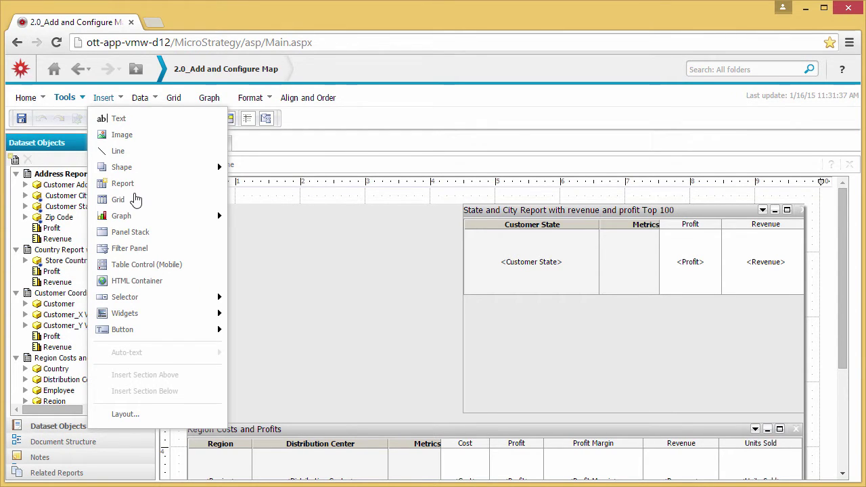
{"action": "left_click", "coordinate": [133, 204]}
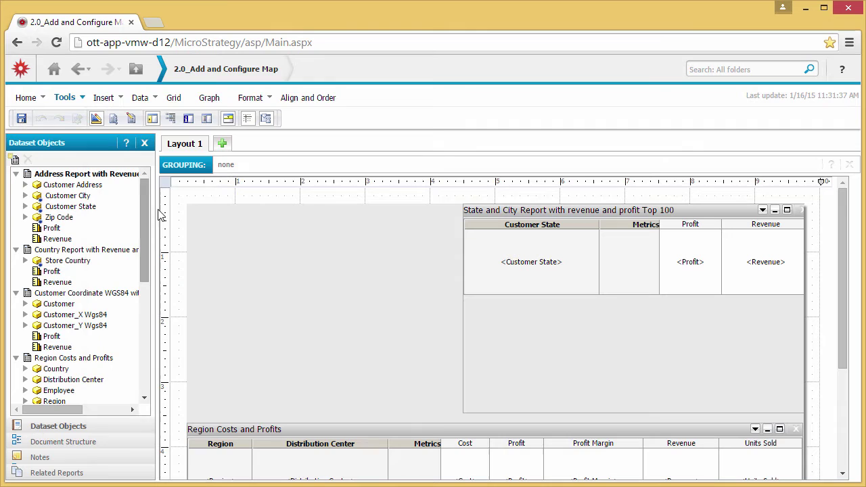
{"action": "left_click_drag", "start_coordinate": [188, 204], "coordinate": [461, 421]}
Set the new grid's DHTML widget to Esri Maps for MicroStrategy and bring up its widget properties
{"action": "right_click", "coordinate": [251, 273]}
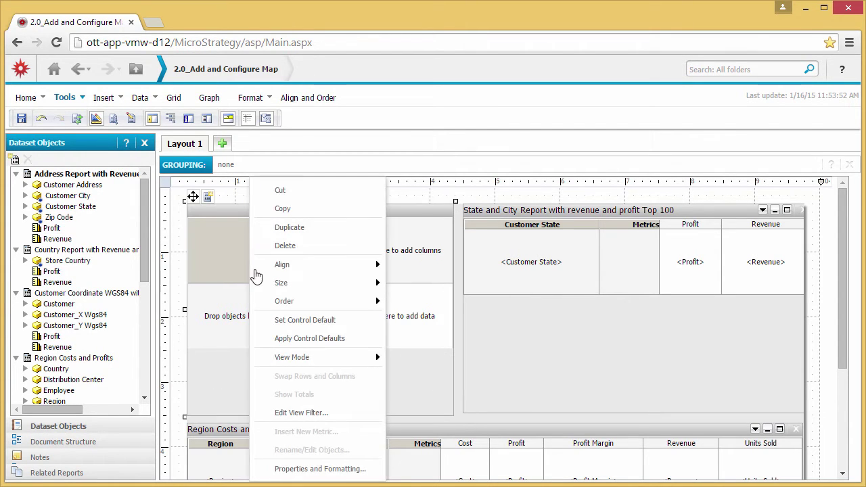
{"action": "left_click", "coordinate": [325, 469]}
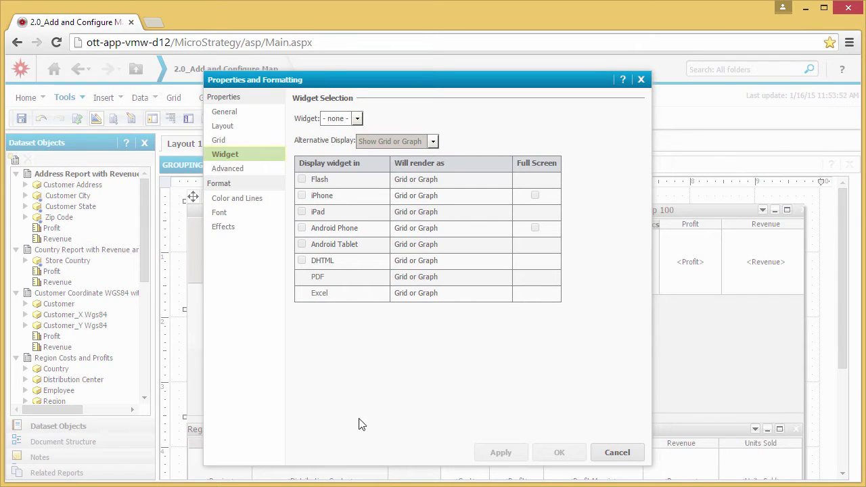
{"action": "left_click", "coordinate": [358, 118]}
{"action": "mouse_move", "coordinate": [366, 158]}
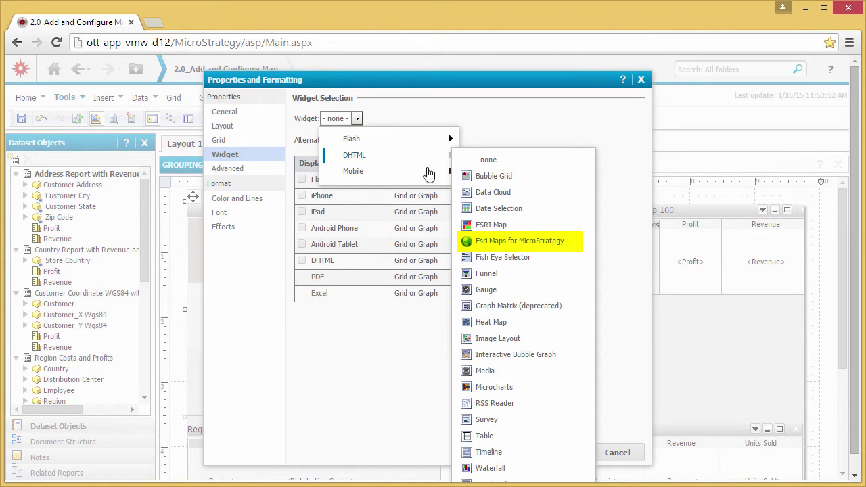
{"action": "left_click", "coordinate": [519, 244]}
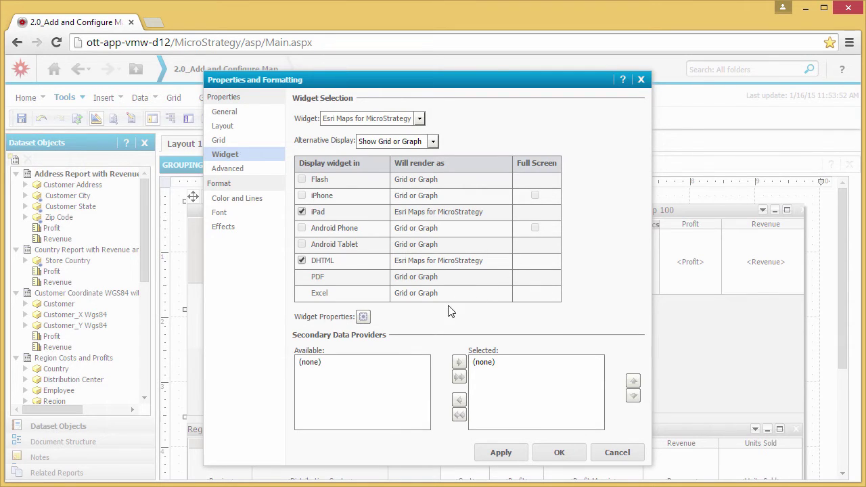
{"action": "left_click", "coordinate": [364, 320]}
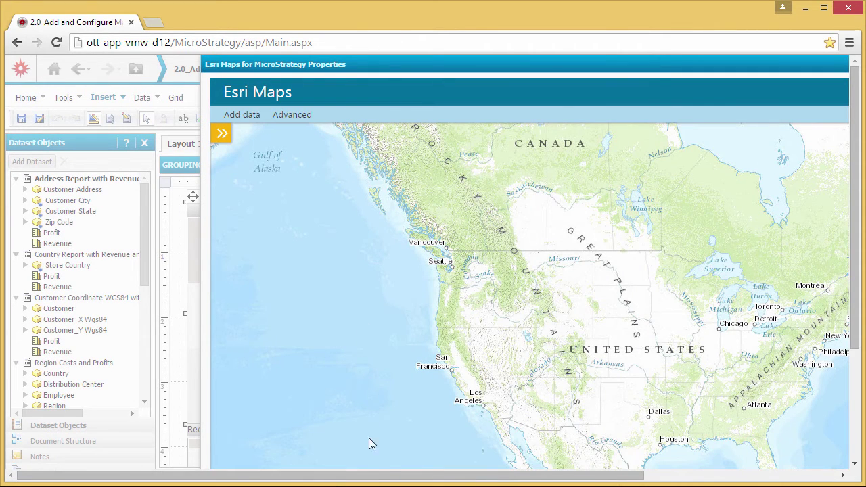
Change the map's basemap from topographic to Imagery with Labels and collapse the basemap gallery
{"action": "left_click_drag", "start_coordinate": [376, 478], "coordinate": [570, 477]}
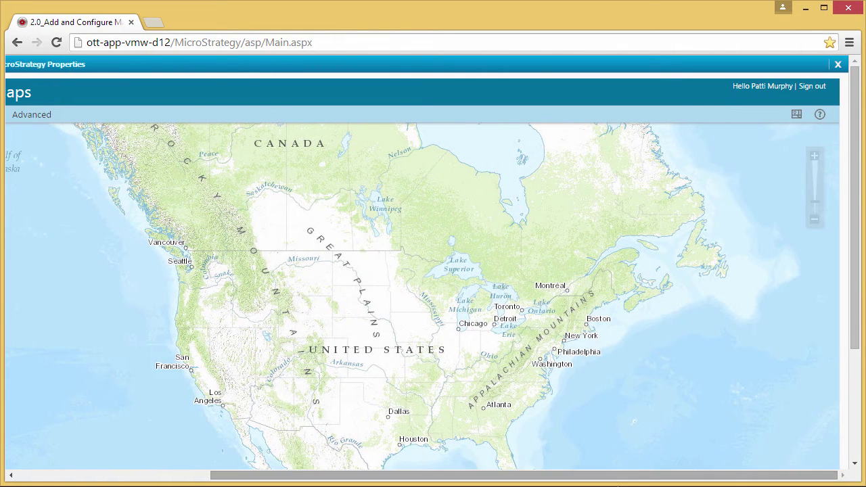
{"action": "left_click", "coordinate": [797, 117]}
{"action": "left_click_drag", "start_coordinate": [679, 478], "coordinate": [599, 482]}
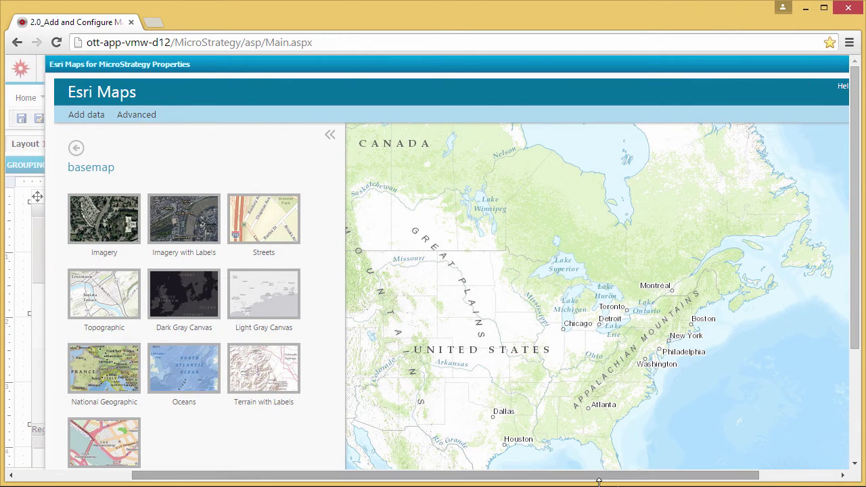
{"action": "left_click", "coordinate": [201, 231]}
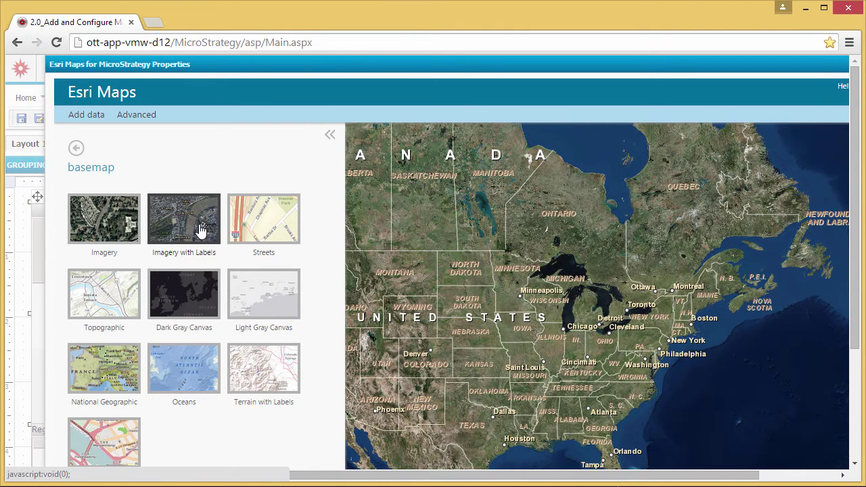
{"action": "left_click", "coordinate": [330, 135]}
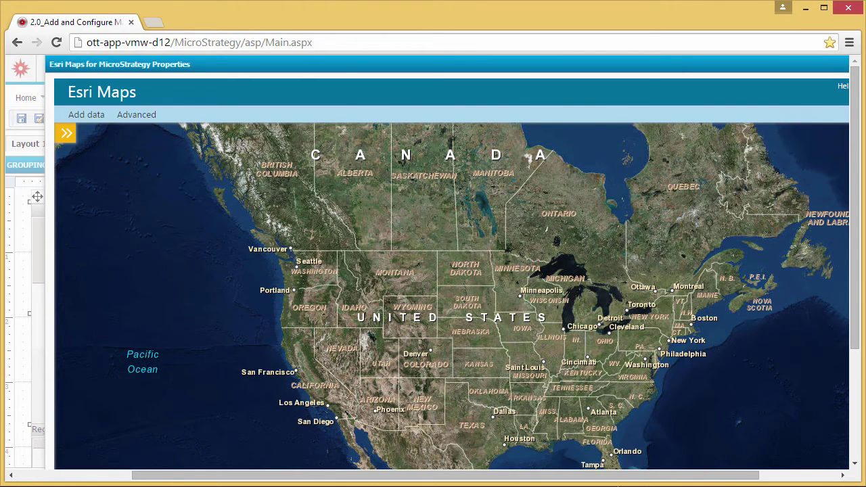
Add MicroStrategy data from States with revenue and profit, with locations given as US State
{"action": "left_click", "coordinate": [81, 120]}
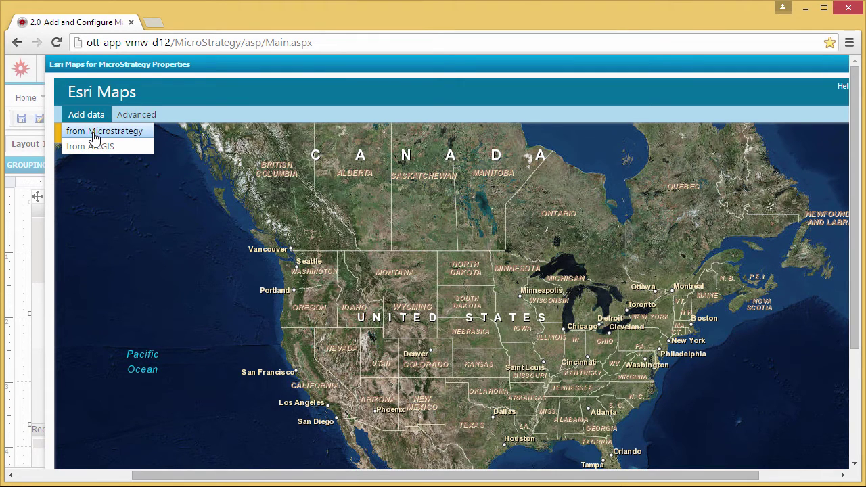
{"action": "left_click", "coordinate": [94, 132]}
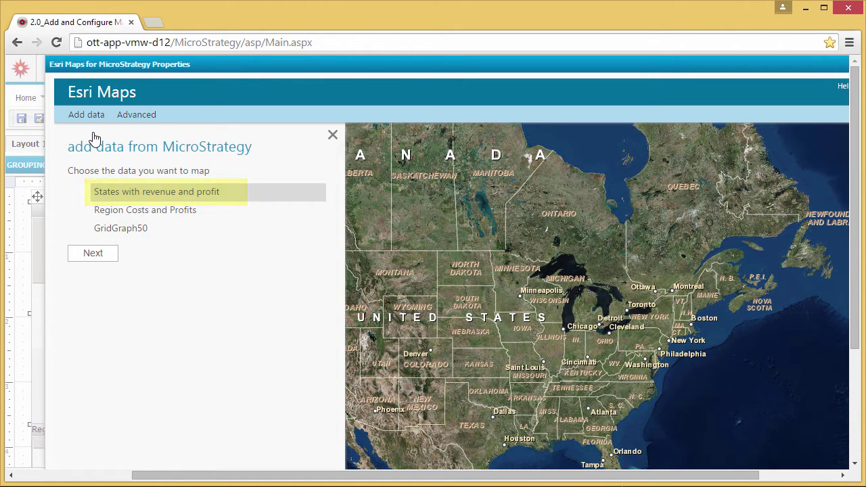
{"action": "left_click", "coordinate": [104, 257]}
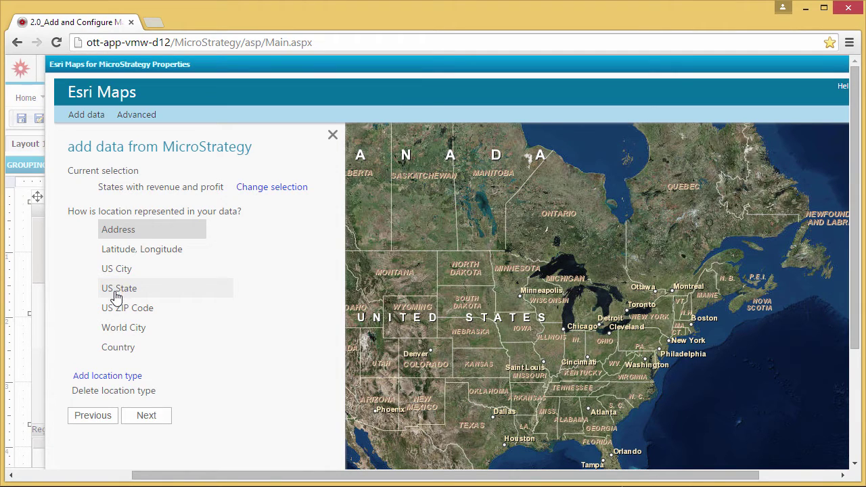
{"action": "left_click", "coordinate": [117, 296]}
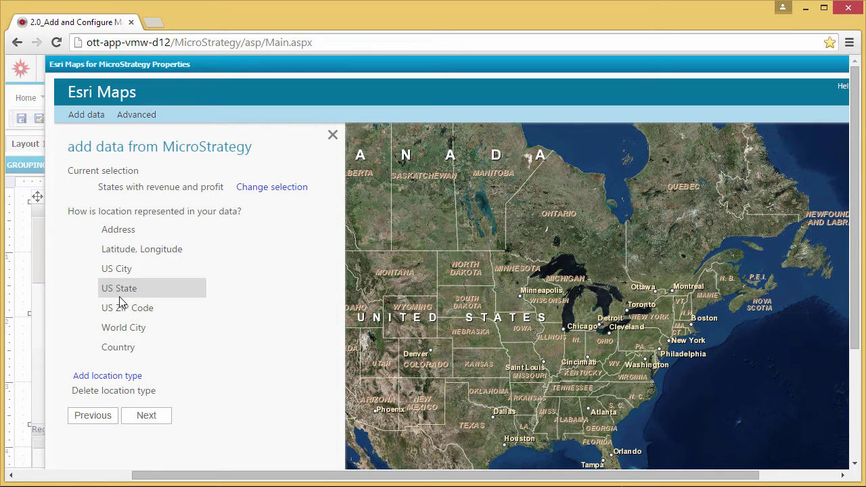
{"action": "left_click", "coordinate": [144, 419]}
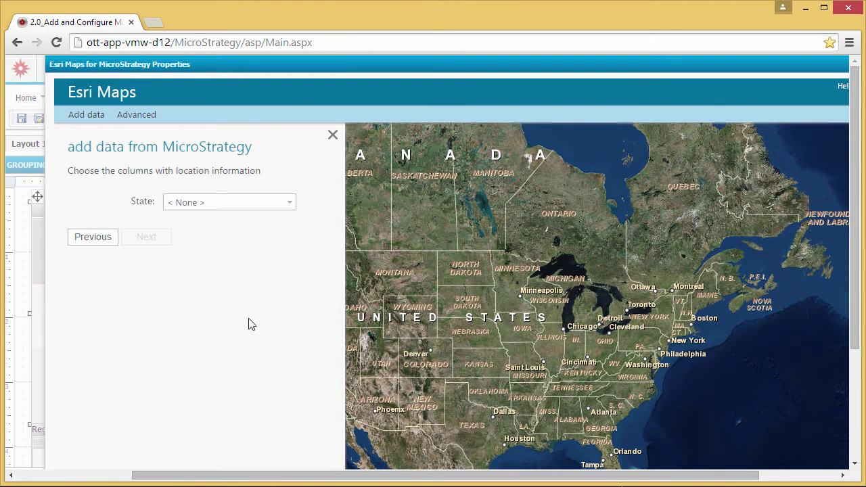
Use Customer State as the state location column
{"action": "left_click", "coordinate": [287, 204]}
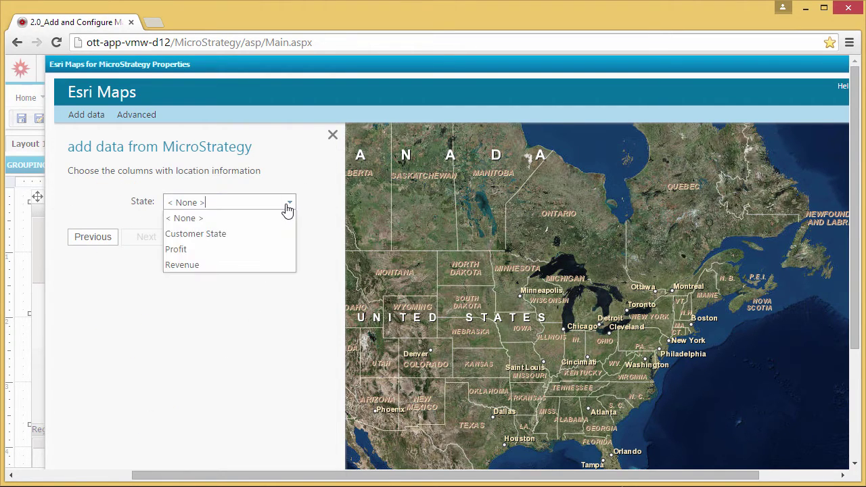
{"action": "left_click", "coordinate": [240, 234]}
{"action": "left_click", "coordinate": [142, 242]}
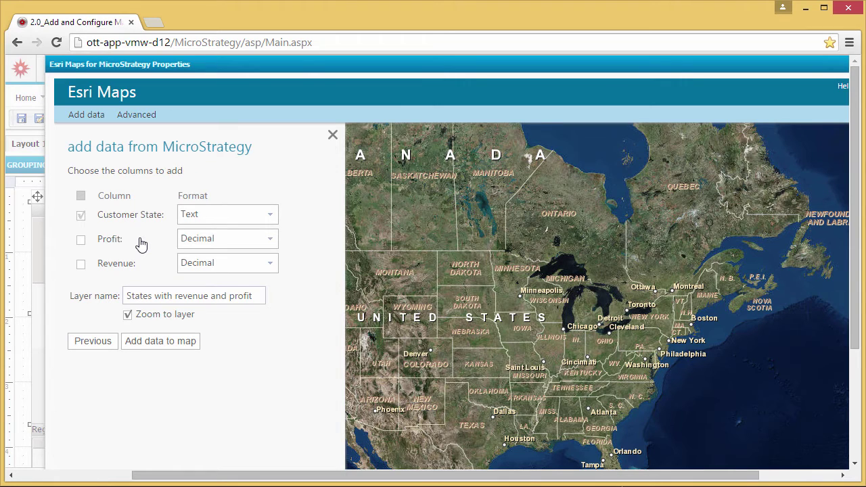
Include Profit and Revenue, both in Currency format, and add the layer to the map
{"action": "left_click", "coordinate": [81, 241]}
{"action": "left_click", "coordinate": [80, 264]}
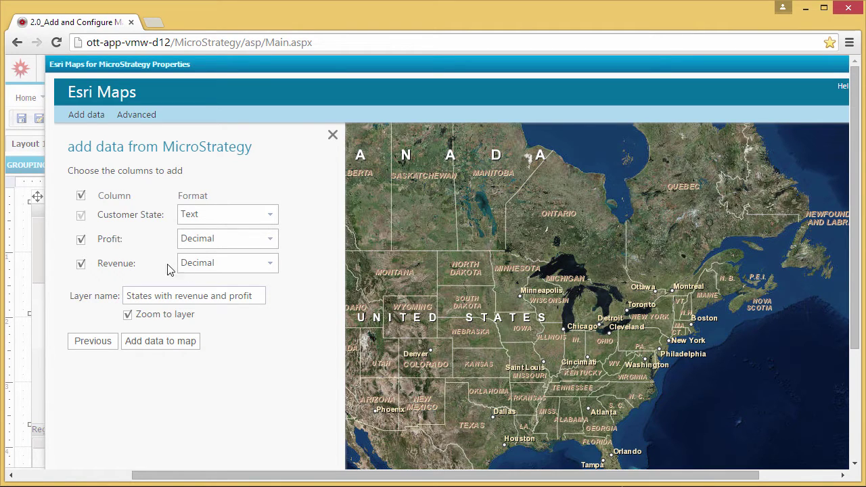
{"action": "left_click", "coordinate": [269, 246]}
{"action": "left_click", "coordinate": [248, 257]}
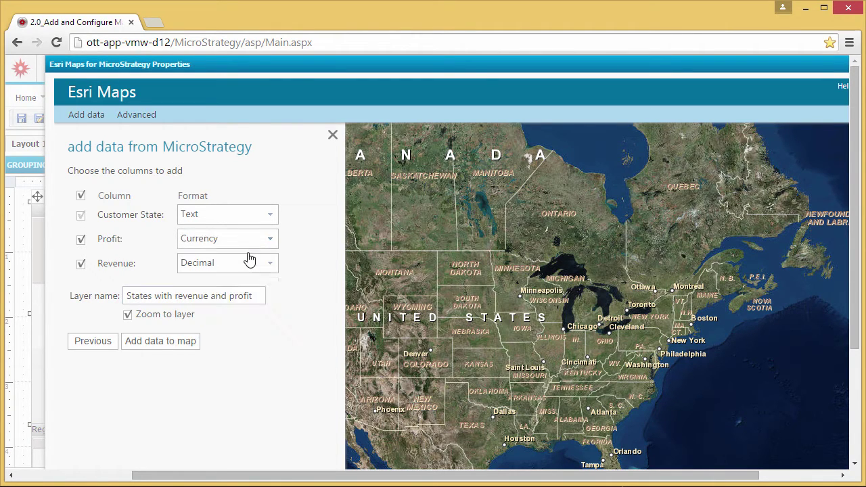
{"action": "left_click", "coordinate": [269, 265]}
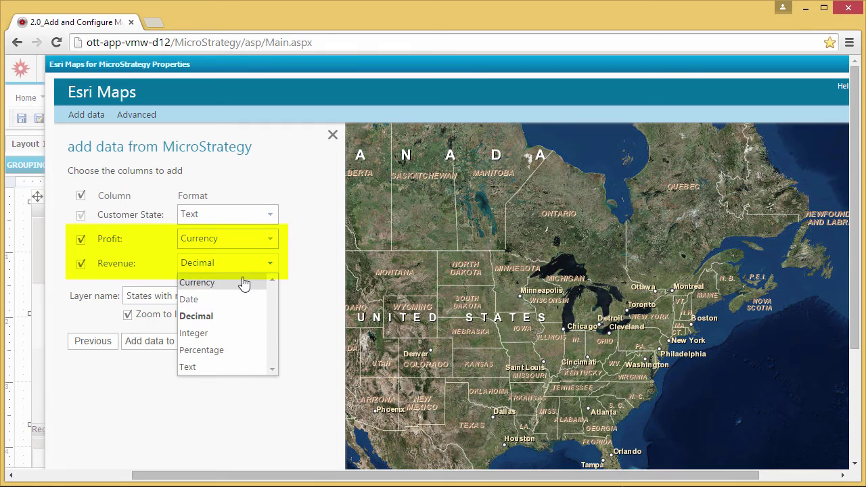
{"action": "left_click", "coordinate": [245, 282]}
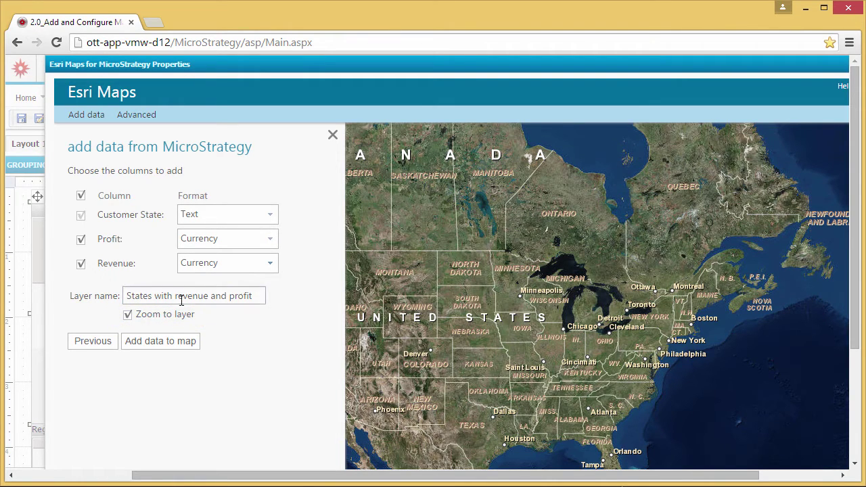
{"action": "left_click", "coordinate": [159, 345]}
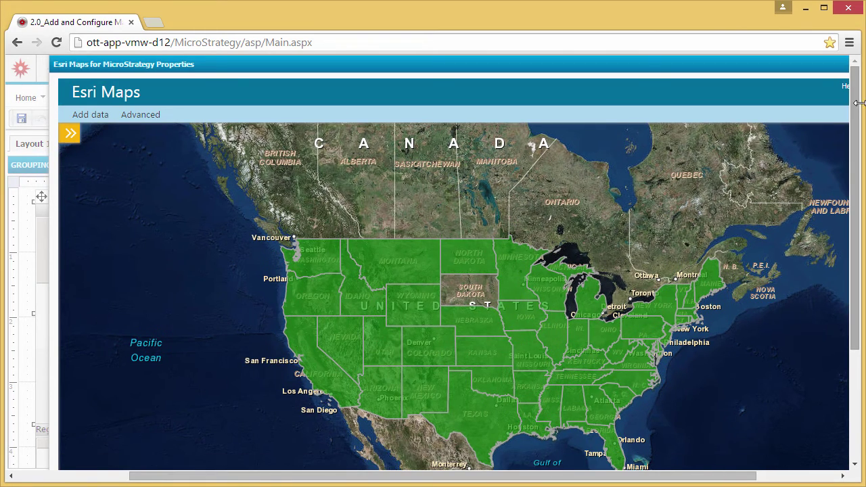
Bring up the Style settings for the States with revenue and profit layer from the Contents panel
{"action": "left_click_drag", "start_coordinate": [858, 103], "coordinate": [858, 160]}
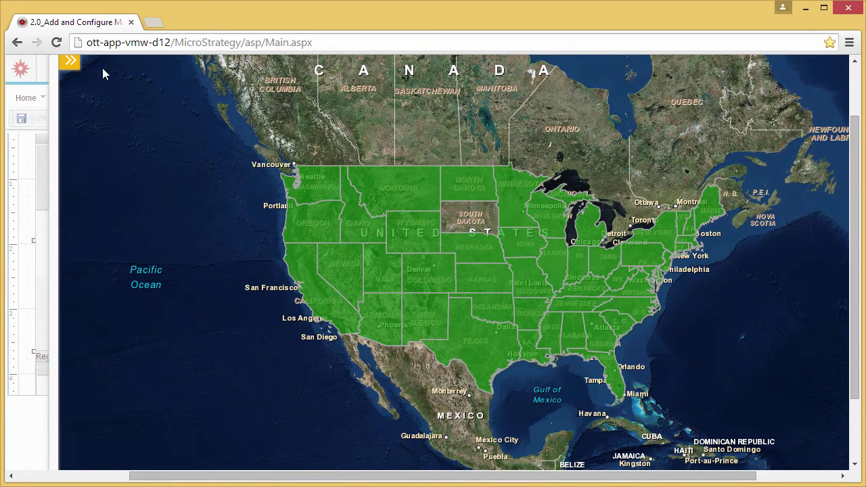
{"action": "left_click", "coordinate": [72, 65]}
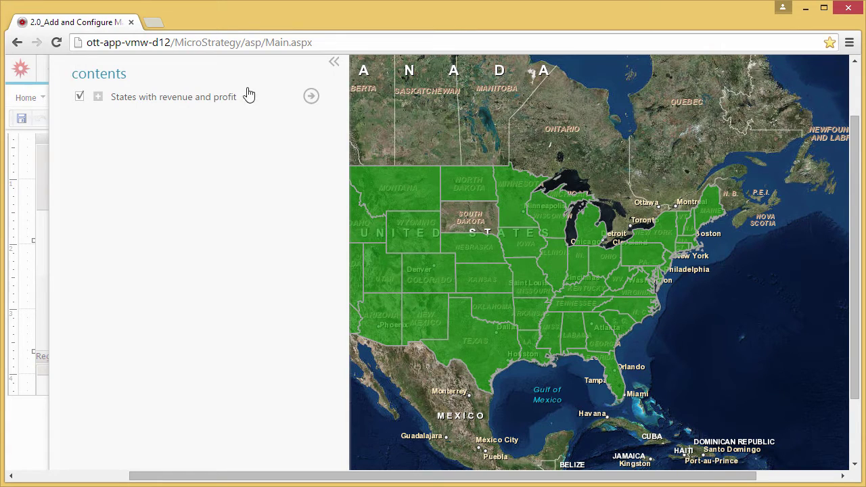
{"action": "left_click", "coordinate": [310, 97]}
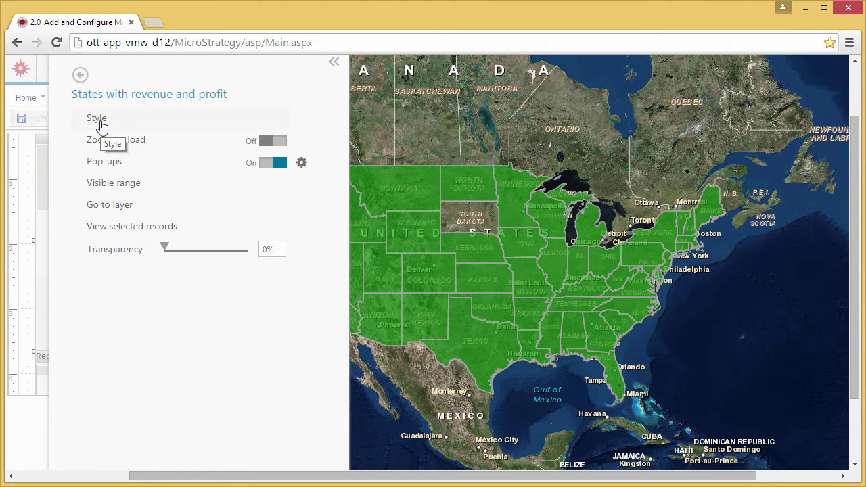
{"action": "left_click", "coordinate": [99, 121]}
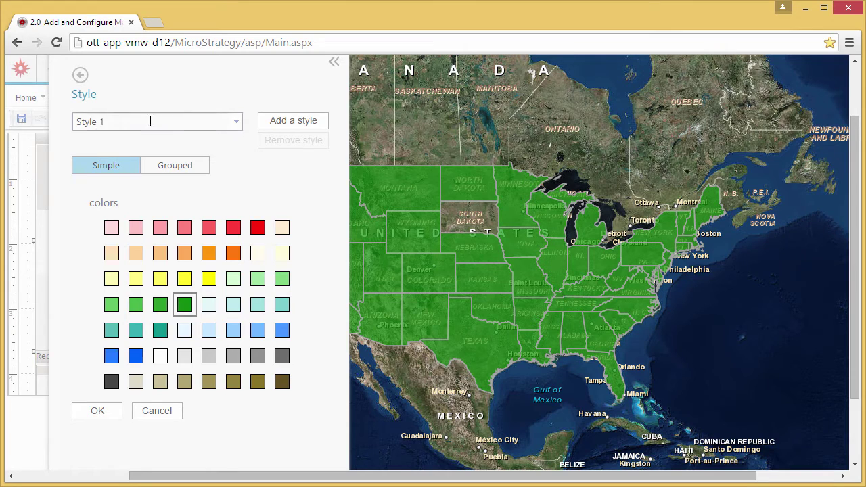
Add a grouped style named Revenue classifying states by Revenue into 7 Quantile groups
{"action": "left_click", "coordinate": [270, 127]}
{"action": "type", "text": "Revenue"}
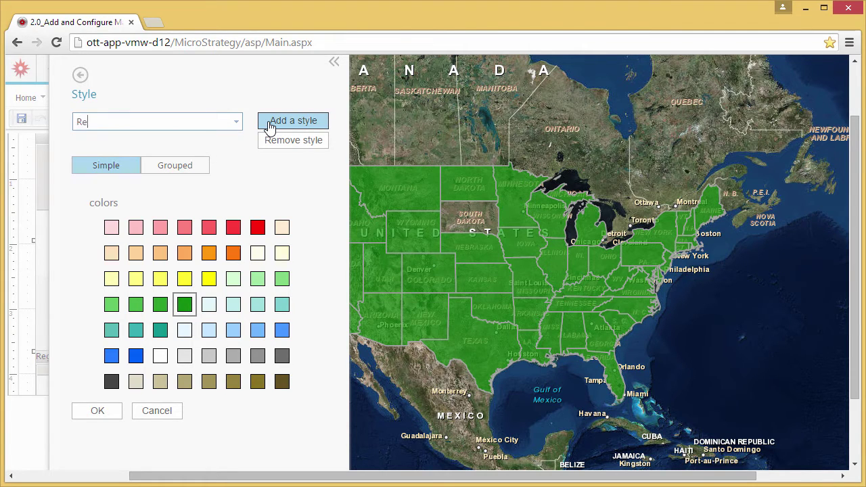
{"action": "left_click", "coordinate": [177, 170]}
{"action": "left_click", "coordinate": [294, 209]}
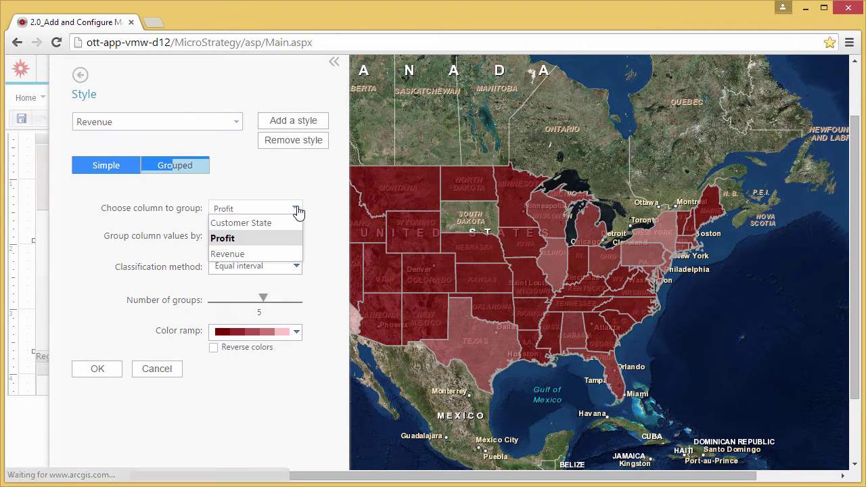
{"action": "left_click", "coordinate": [269, 254]}
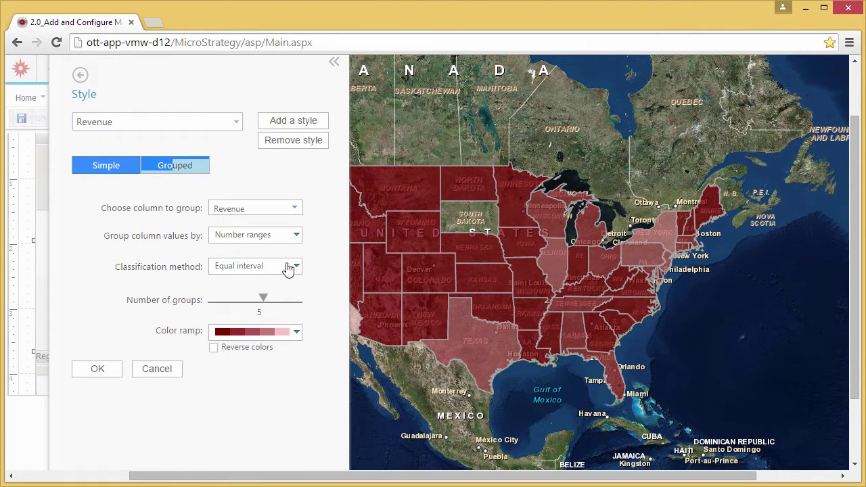
{"action": "left_click", "coordinate": [298, 268]}
{"action": "left_click", "coordinate": [298, 454]}
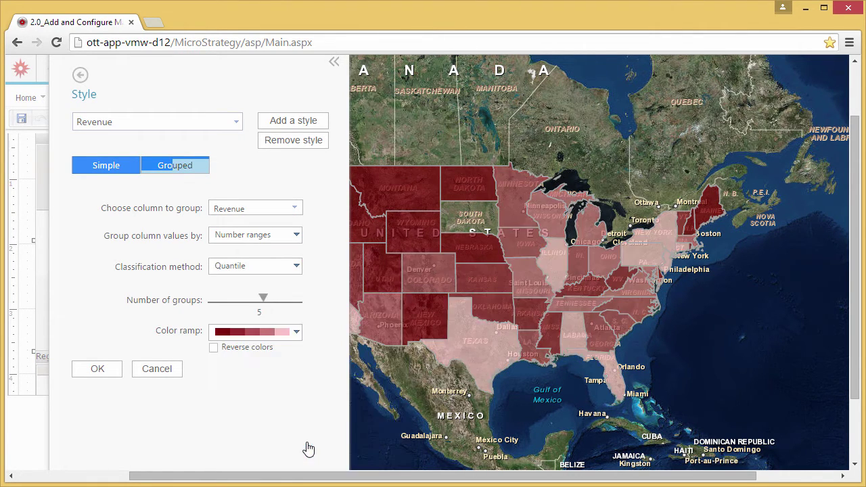
{"action": "left_click_drag", "start_coordinate": [262, 304], "coordinate": [296, 307]}
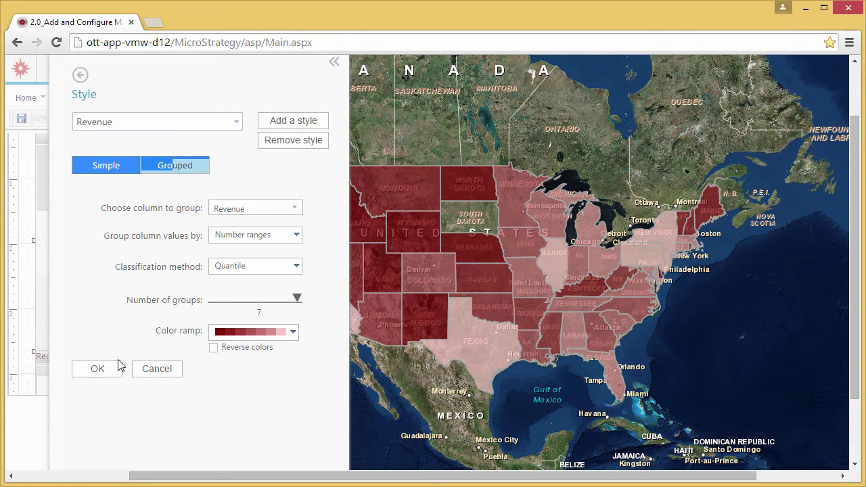
{"action": "left_click", "coordinate": [99, 371]}
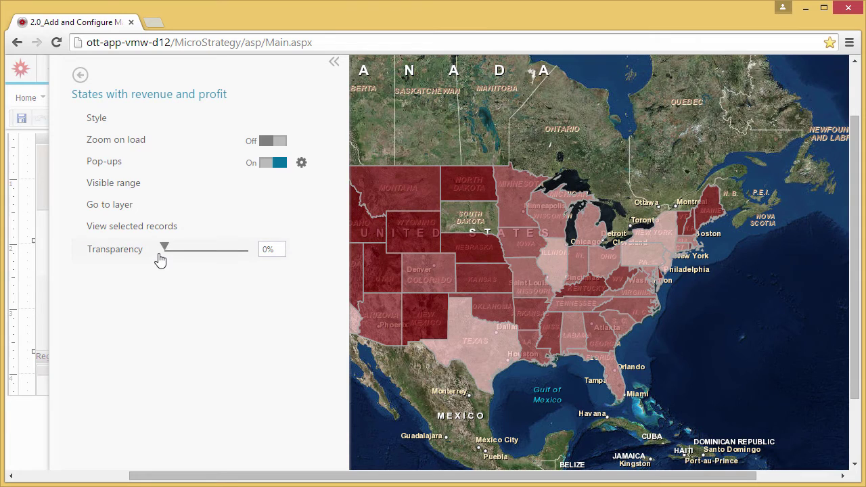
Set the states layer's transparency to 35%
{"action": "left_click_drag", "start_coordinate": [165, 248], "coordinate": [195, 252]}
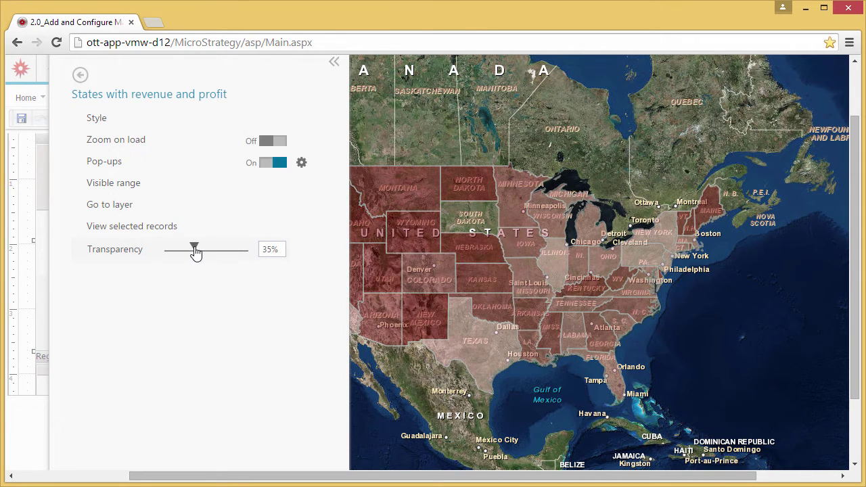
{"action": "left_click_drag", "start_coordinate": [236, 476], "coordinate": [312, 477]}
{"action": "left_click_drag", "start_coordinate": [857, 401], "coordinate": [863, 459]}
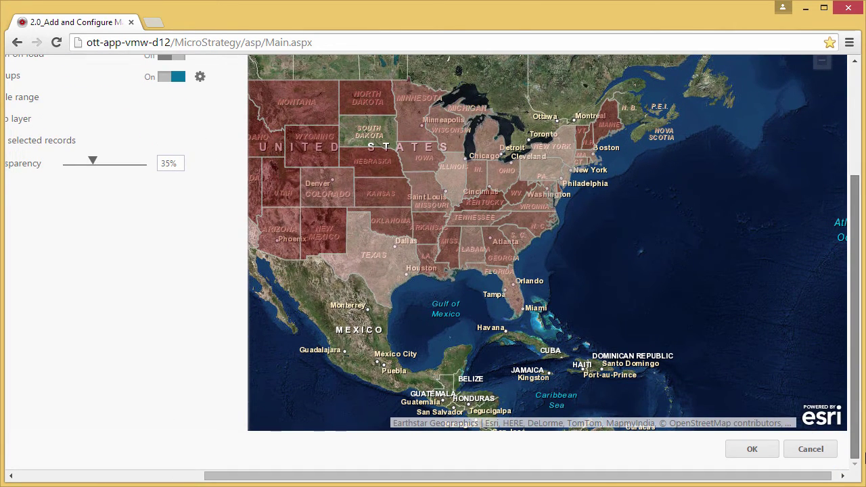
Confirm the map settings and widget properties, then run the dashboard in interactive mode
{"action": "left_click", "coordinate": [753, 455]}
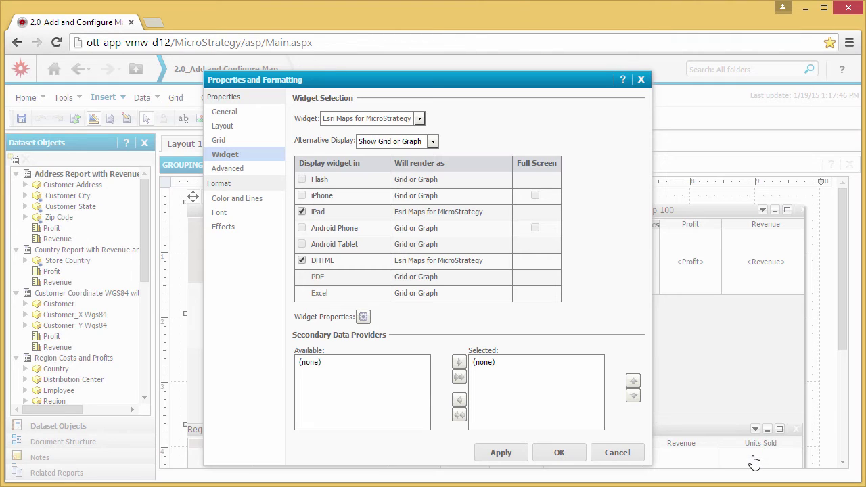
{"action": "left_click", "coordinate": [573, 458]}
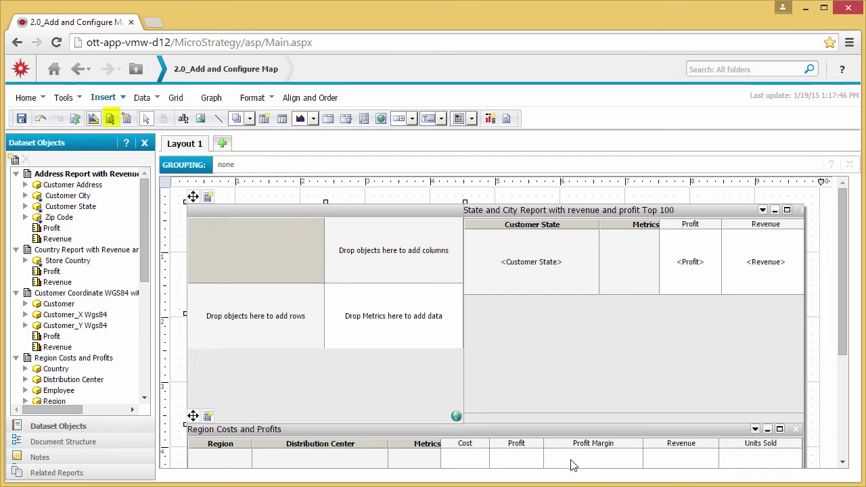
{"action": "left_click", "coordinate": [109, 120]}
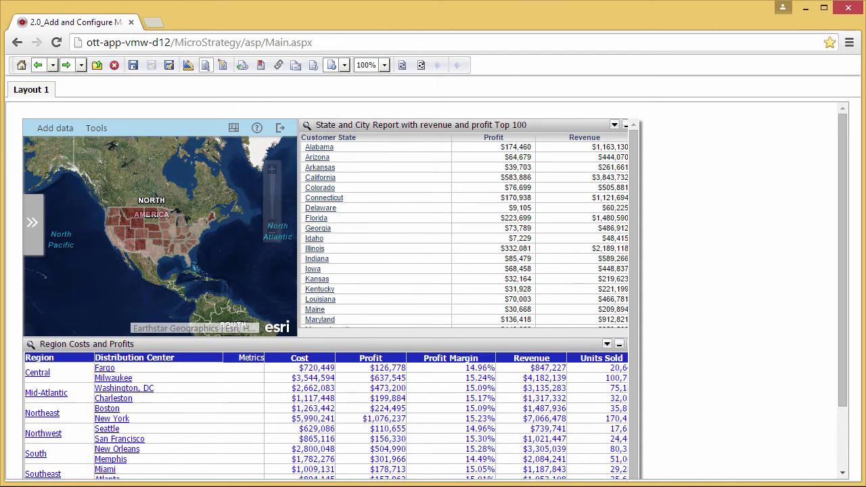
Zoom to the central US, show New Mexico's profit and revenue, and check Add data and Tools menus
{"action": "left_click", "coordinate": [272, 170]}
{"action": "left_click", "coordinate": [272, 170]}
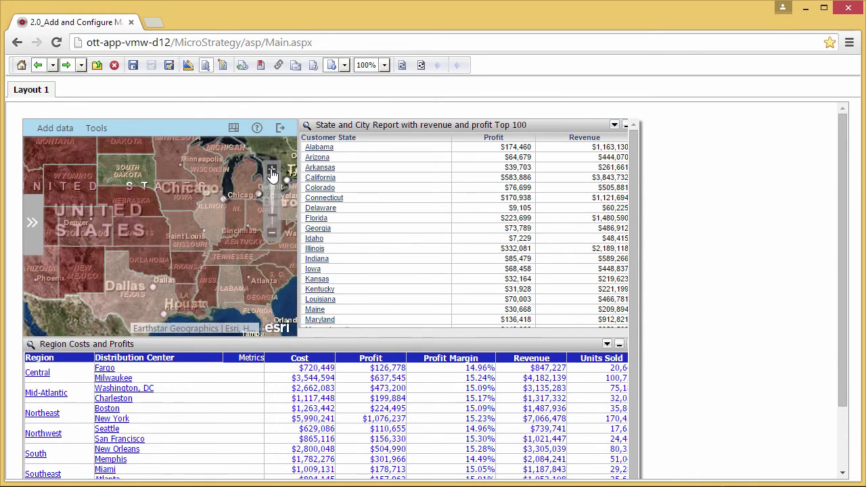
{"action": "left_click", "coordinate": [82, 273]}
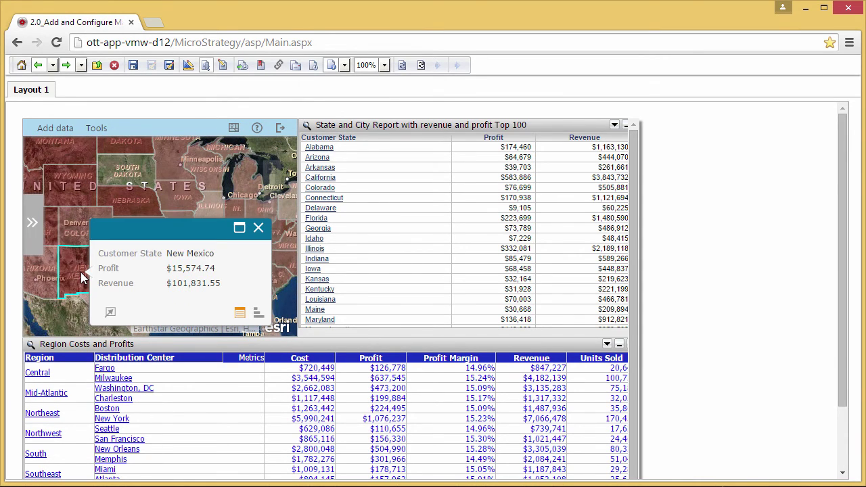
{"action": "left_click", "coordinate": [61, 135]}
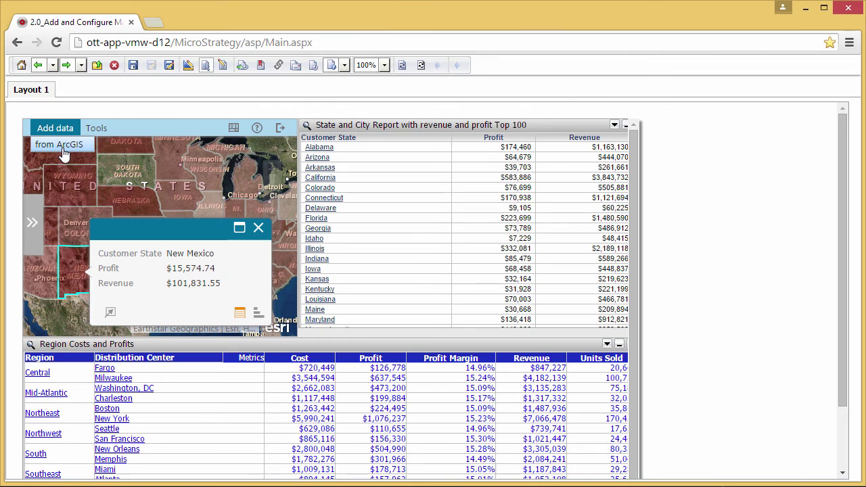
{"action": "left_click", "coordinate": [96, 128]}
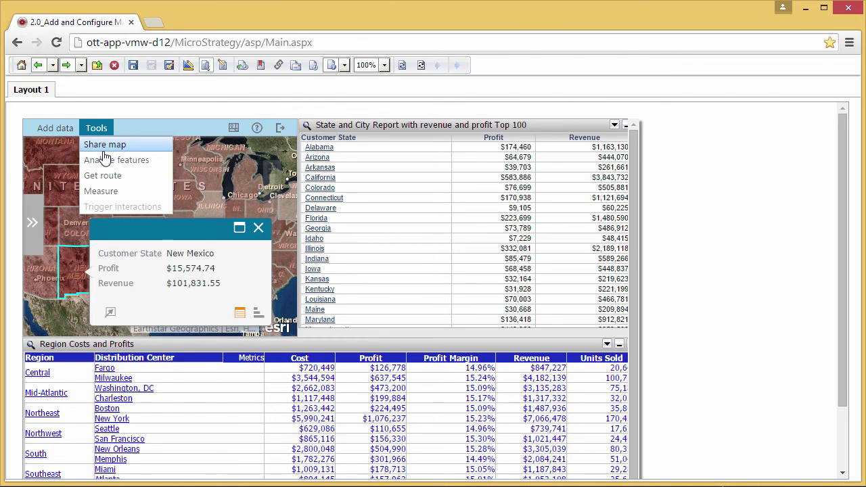